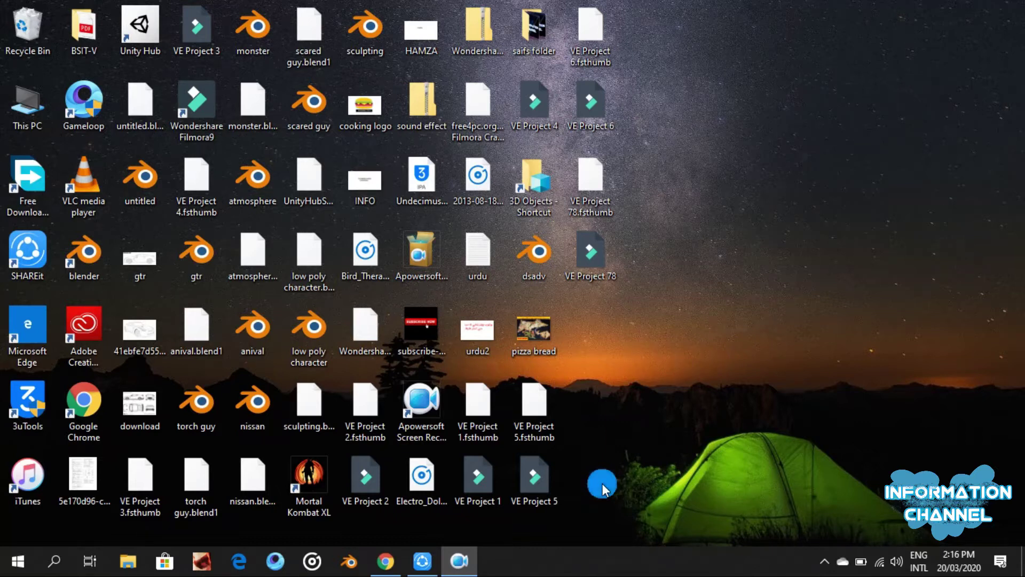
- Refresh the desktop and switch to the video upload draft in YouTube Studio in Chrome
{"action": "right_click", "coordinate": [773, 248]}
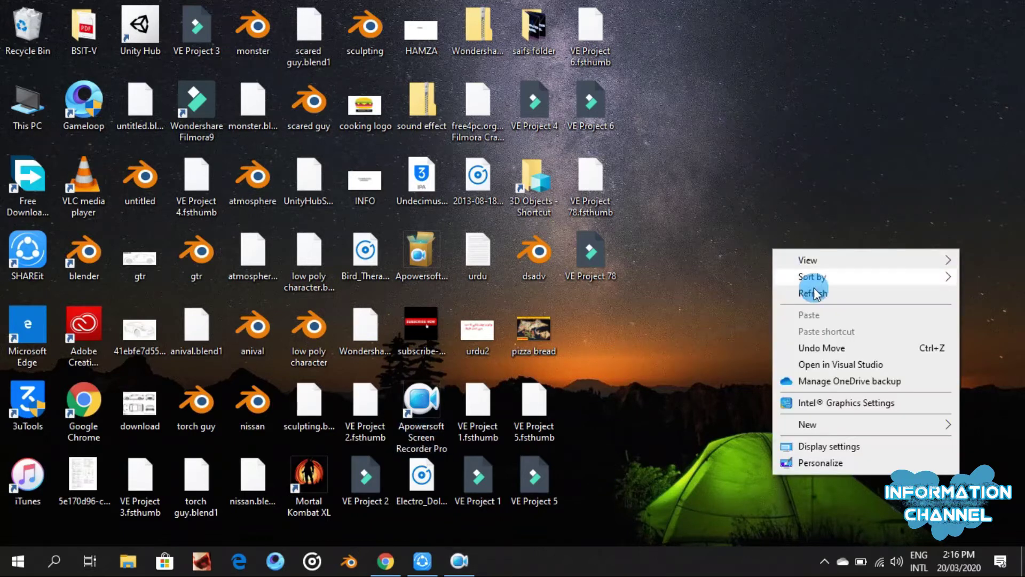
{"action": "left_click", "coordinate": [817, 294]}
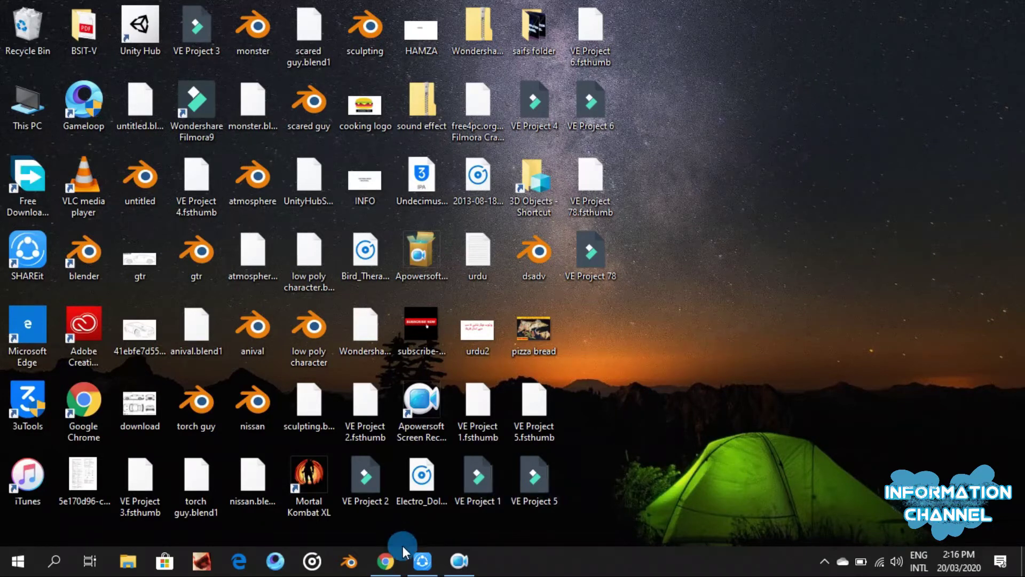
{"action": "left_click", "coordinate": [394, 568]}
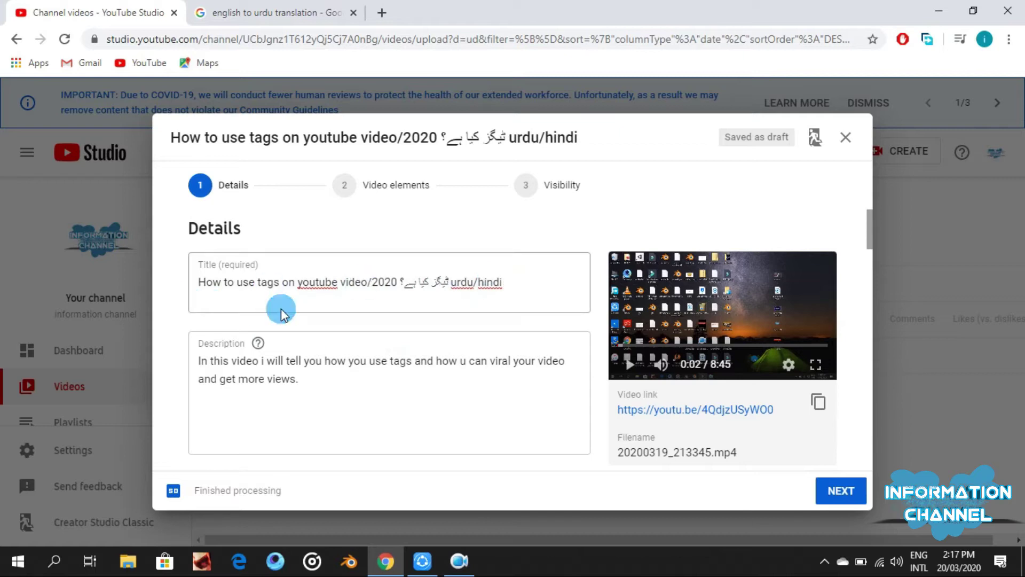
- Review the draft video's title and description in the upload details
{"action": "left_click", "coordinate": [526, 289]}
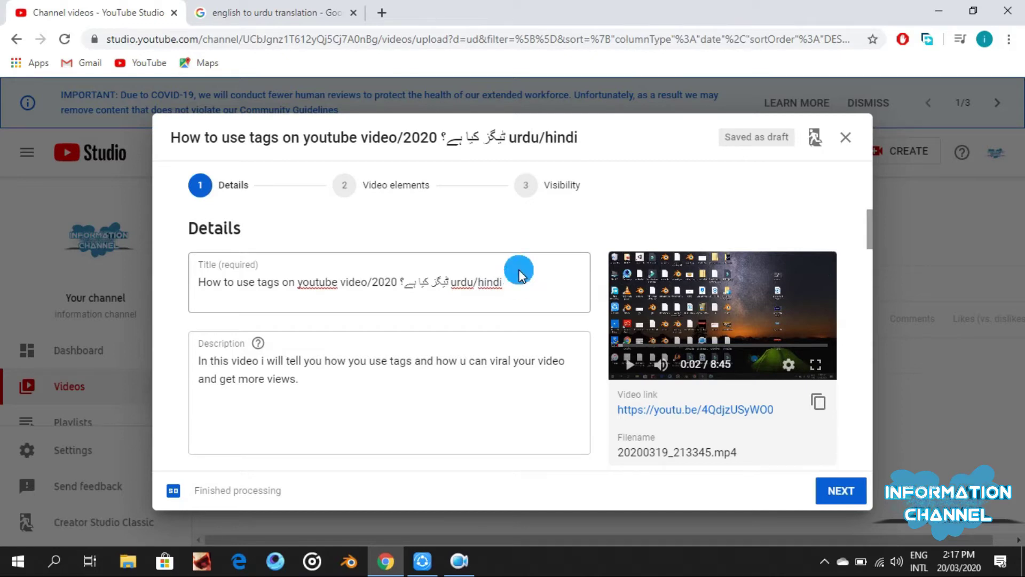
{"action": "scroll", "coordinate": [523, 275], "scroll_direction": "down", "scroll_amount": 2}
{"action": "left_click", "coordinate": [526, 277]}
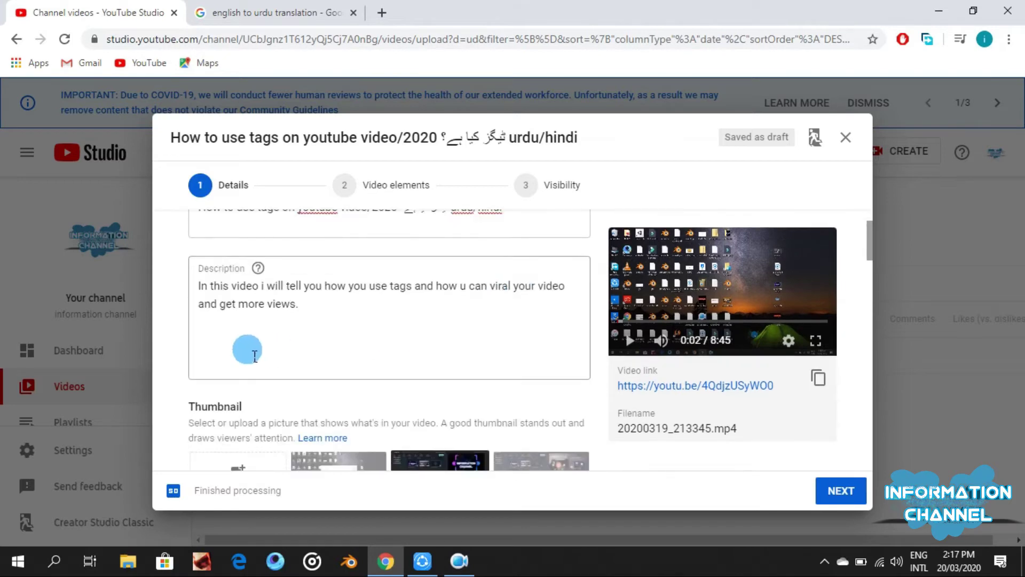
{"action": "left_click", "coordinate": [222, 331]}
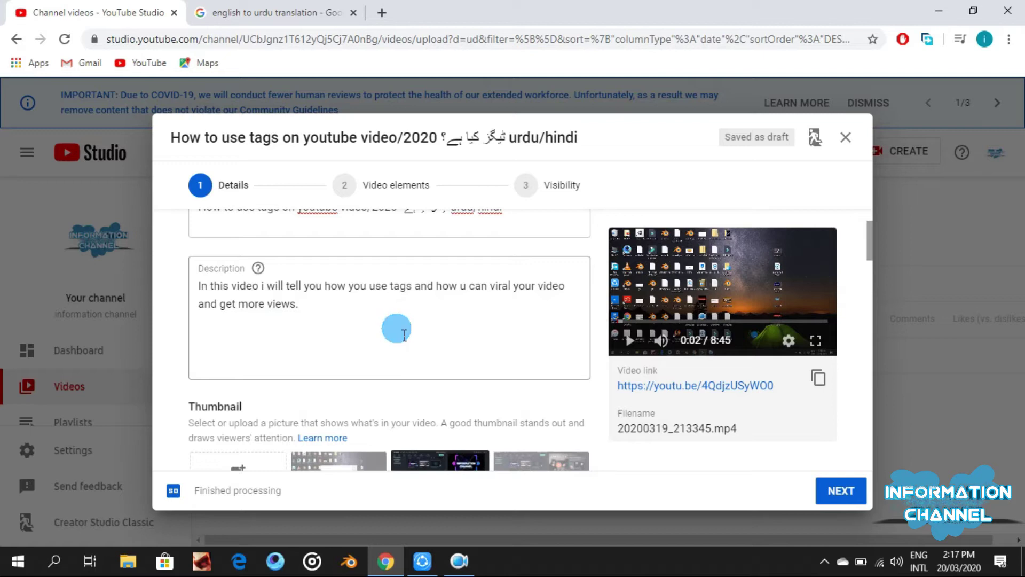
- Upload the image IMG_3960 (1) as the video's custom thumbnail
{"action": "scroll", "coordinate": [404, 334], "scroll_direction": "down", "scroll_amount": 1}
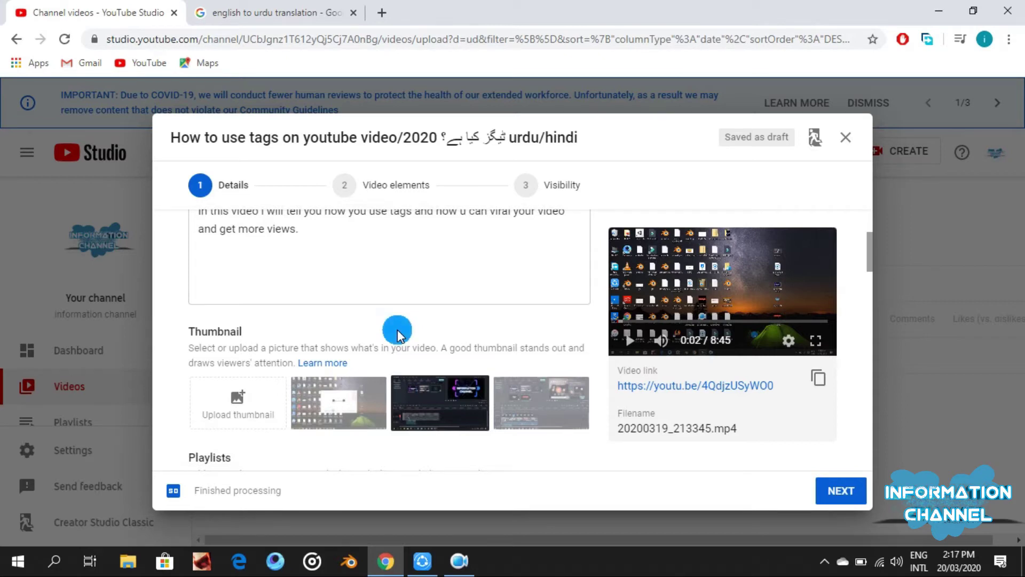
{"action": "scroll", "coordinate": [397, 329], "scroll_direction": "down", "scroll_amount": 1}
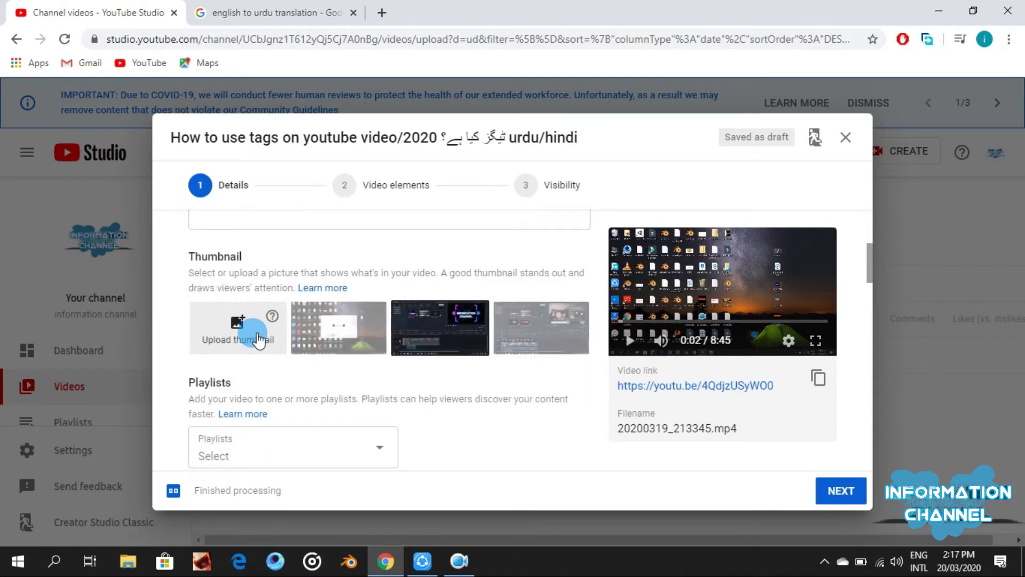
{"action": "left_click", "coordinate": [238, 343]}
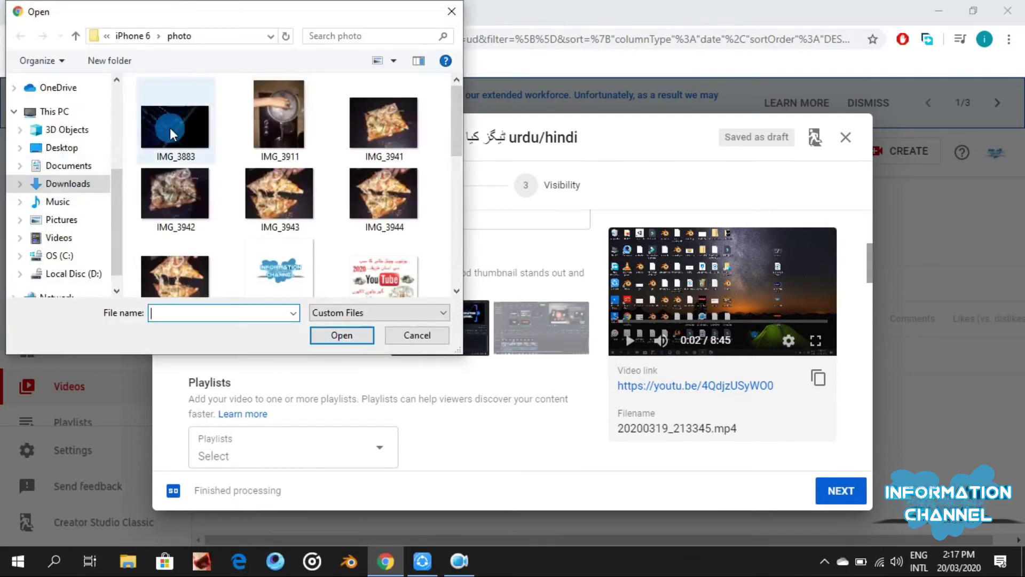
{"action": "left_click", "coordinate": [371, 279]}
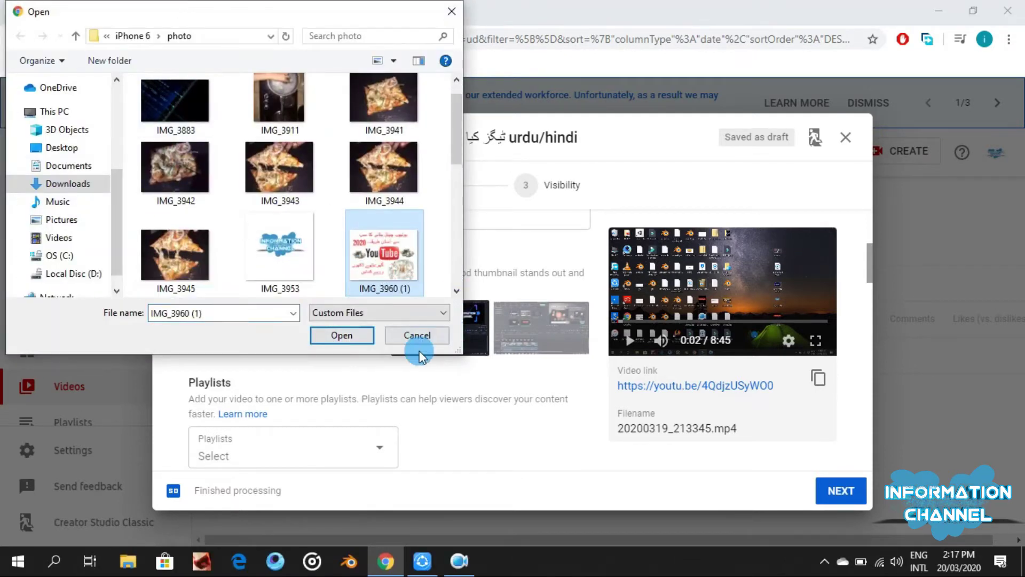
{"action": "left_click", "coordinate": [350, 345]}
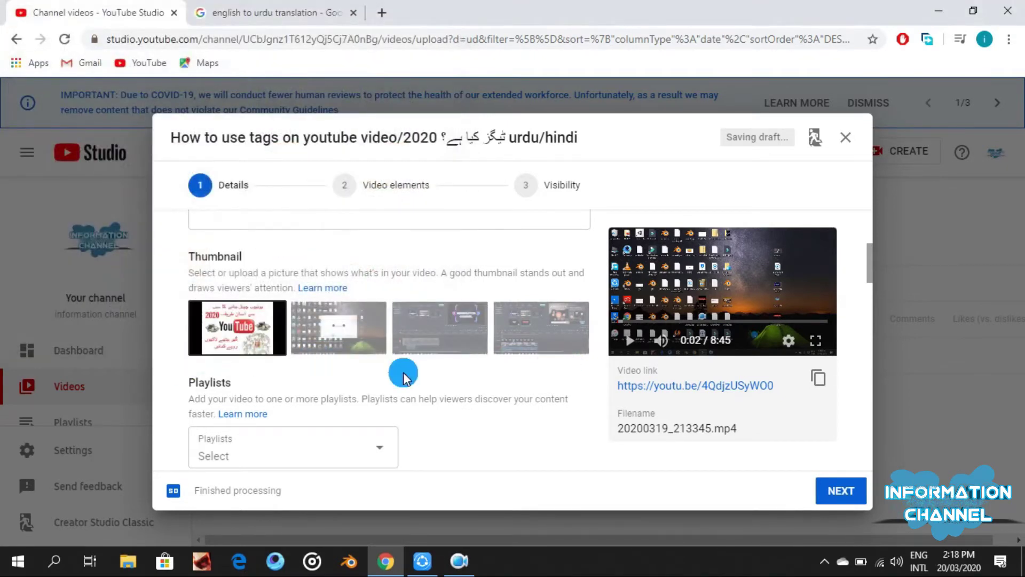
- Set the video's audience to "No, it's not made for kids"
{"action": "scroll", "coordinate": [403, 373], "scroll_direction": "down", "scroll_amount": 2}
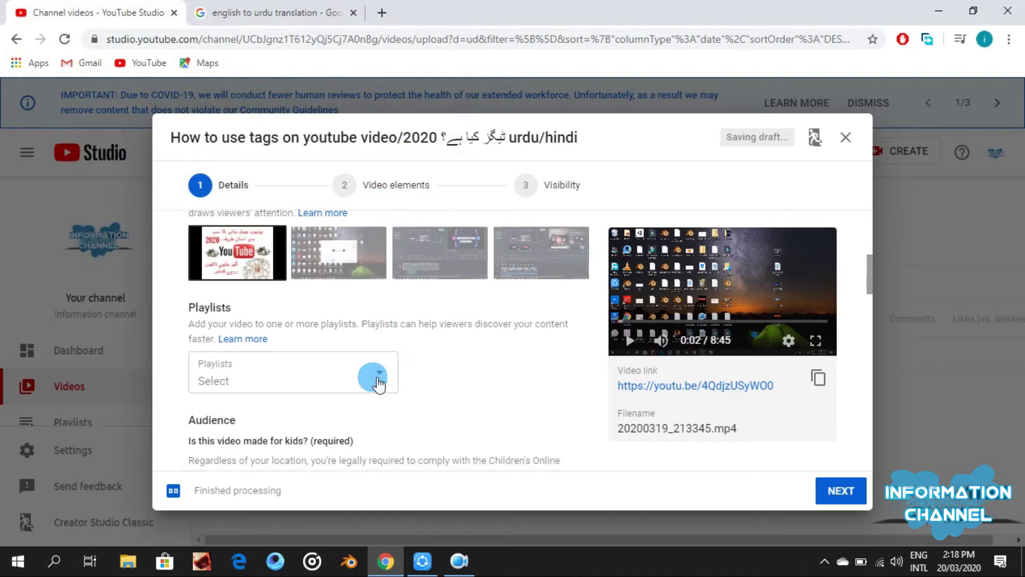
{"action": "scroll", "coordinate": [289, 380], "scroll_direction": "down", "scroll_amount": 2}
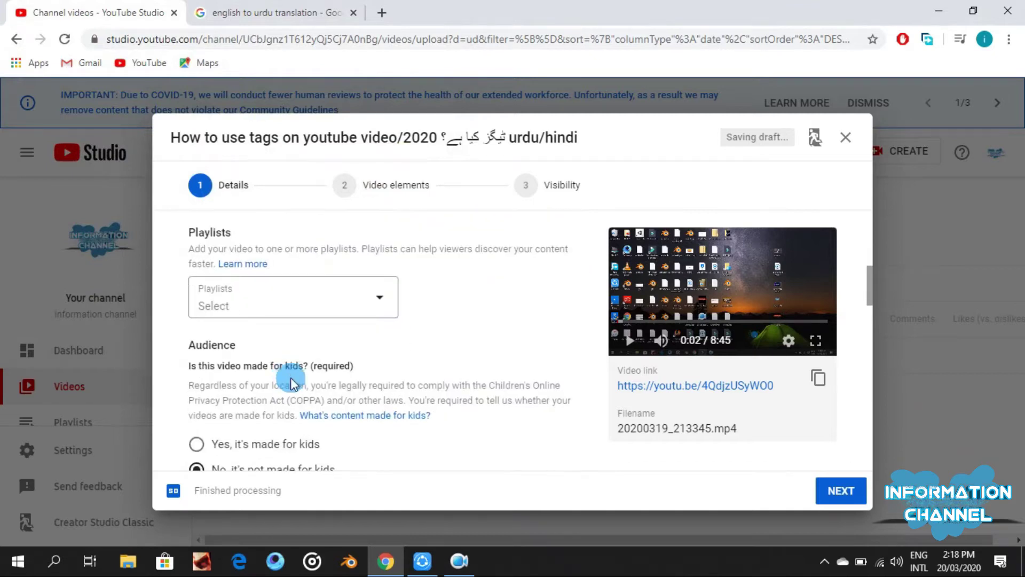
{"action": "scroll", "coordinate": [320, 369], "scroll_direction": "down", "scroll_amount": 4}
{"action": "left_click", "coordinate": [196, 320]}
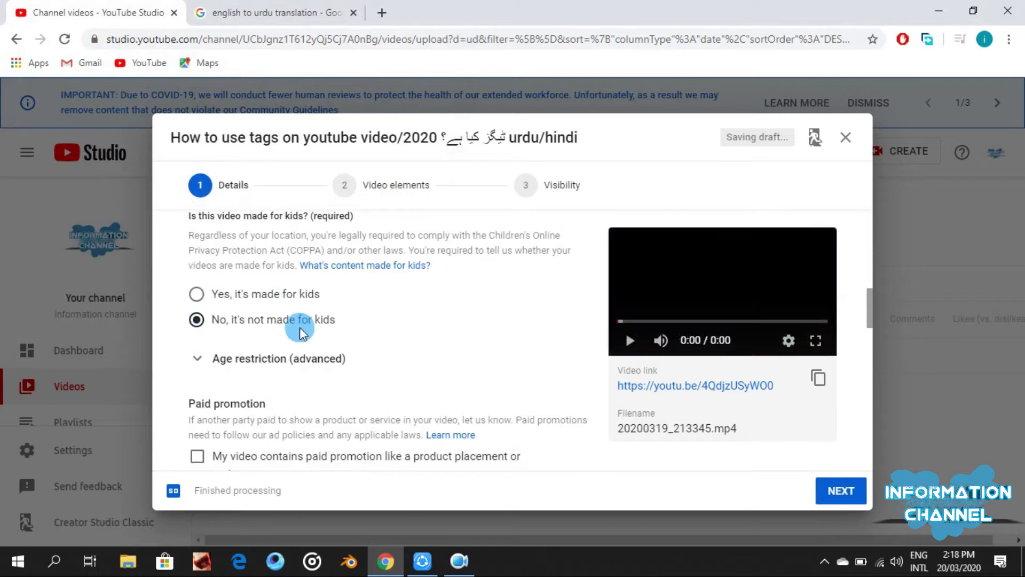
- Examine the video's tags and the character limit of the tag list
{"action": "scroll", "coordinate": [395, 388], "scroll_direction": "down", "scroll_amount": 3}
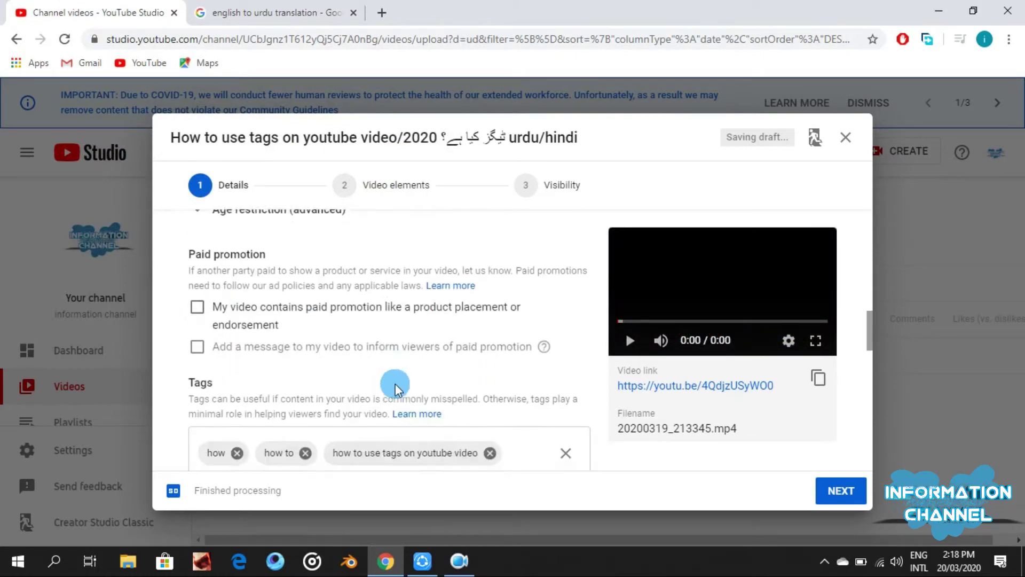
{"action": "scroll", "coordinate": [395, 388], "scroll_direction": "down", "scroll_amount": 4}
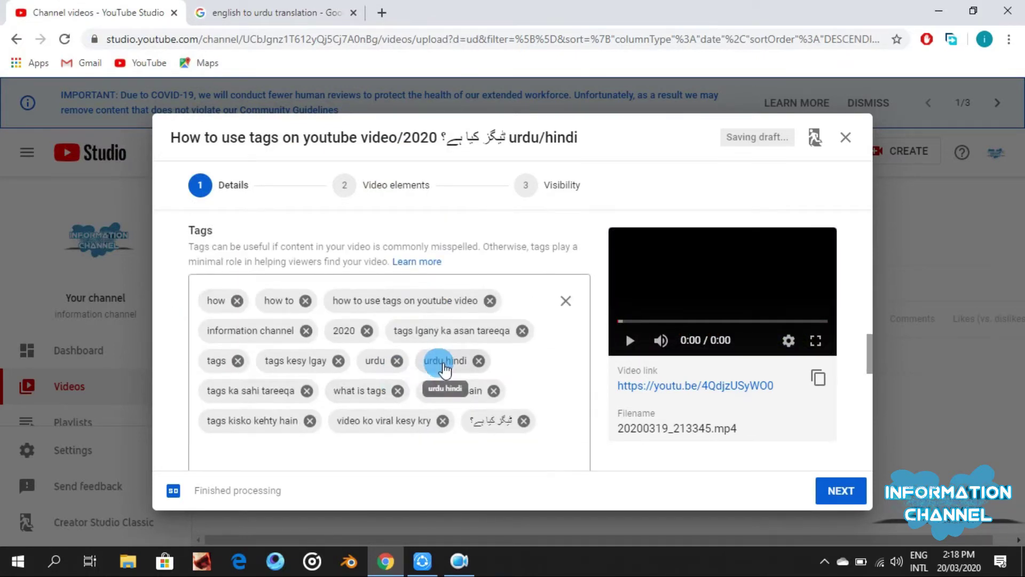
{"action": "scroll", "coordinate": [445, 369], "scroll_direction": "down", "scroll_amount": 1}
{"action": "scroll", "coordinate": [445, 368], "scroll_direction": "up", "scroll_amount": 1}
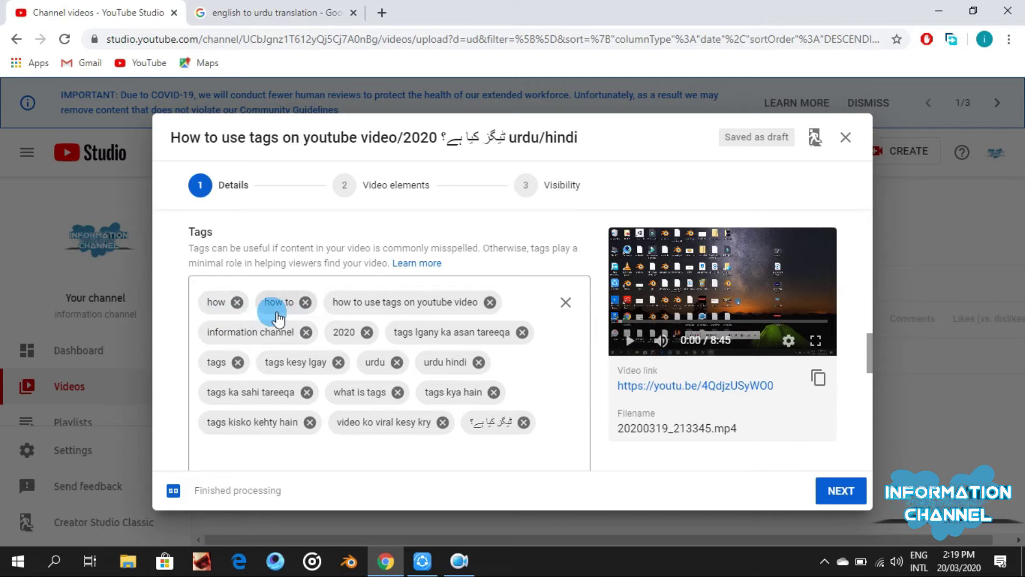
{"action": "scroll", "coordinate": [324, 367], "scroll_direction": "down", "scroll_amount": 1}
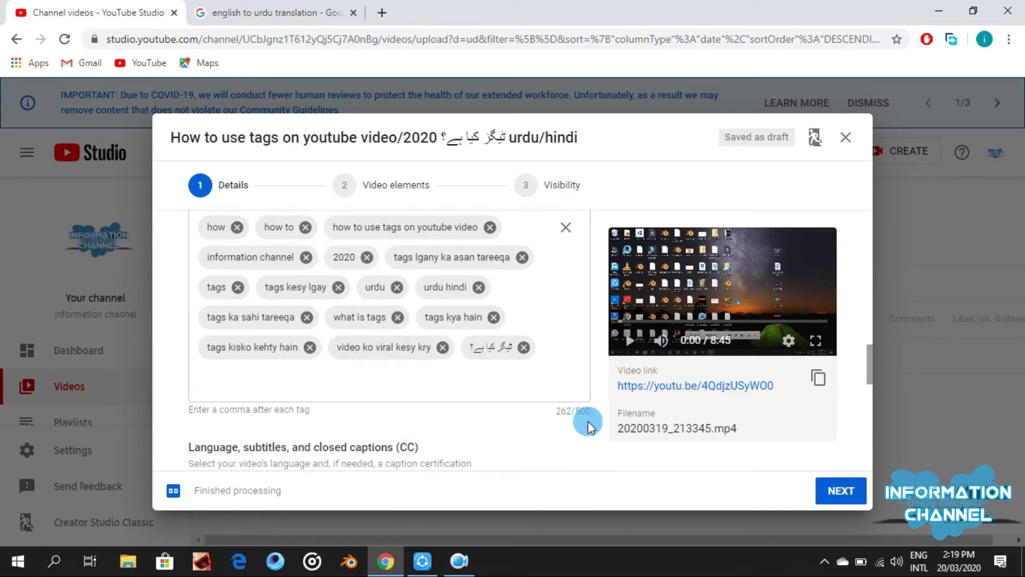
{"action": "scroll", "coordinate": [438, 410], "scroll_direction": "up", "scroll_amount": 1}
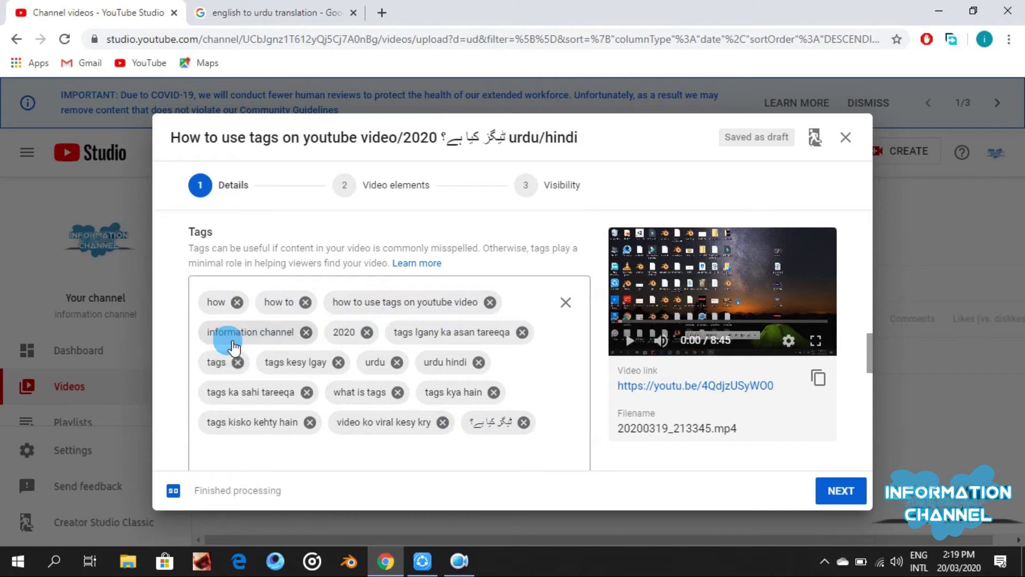
{"action": "left_click", "coordinate": [352, 346]}
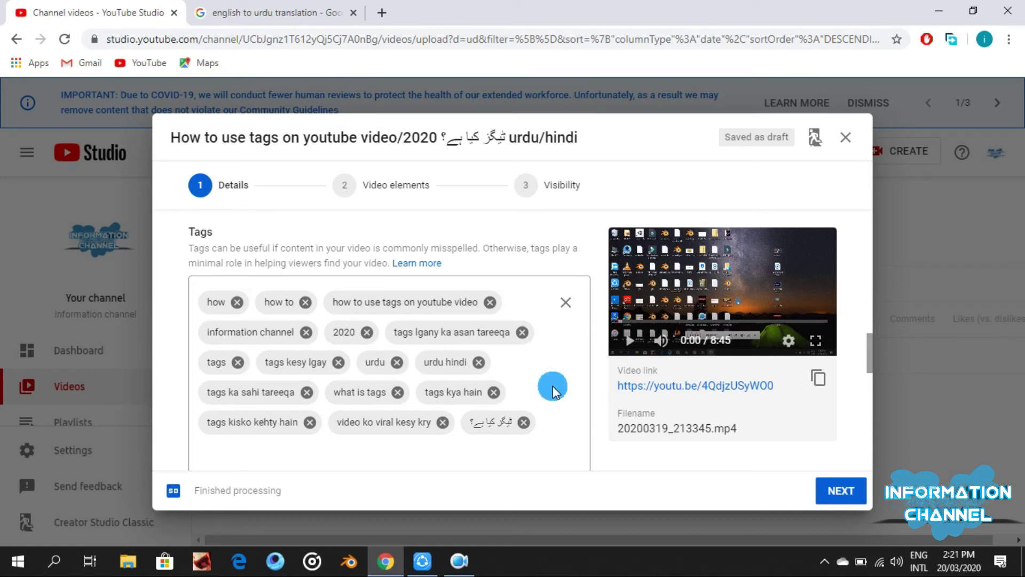
{"action": "scroll", "coordinate": [553, 386], "scroll_direction": "down", "scroll_amount": 1}
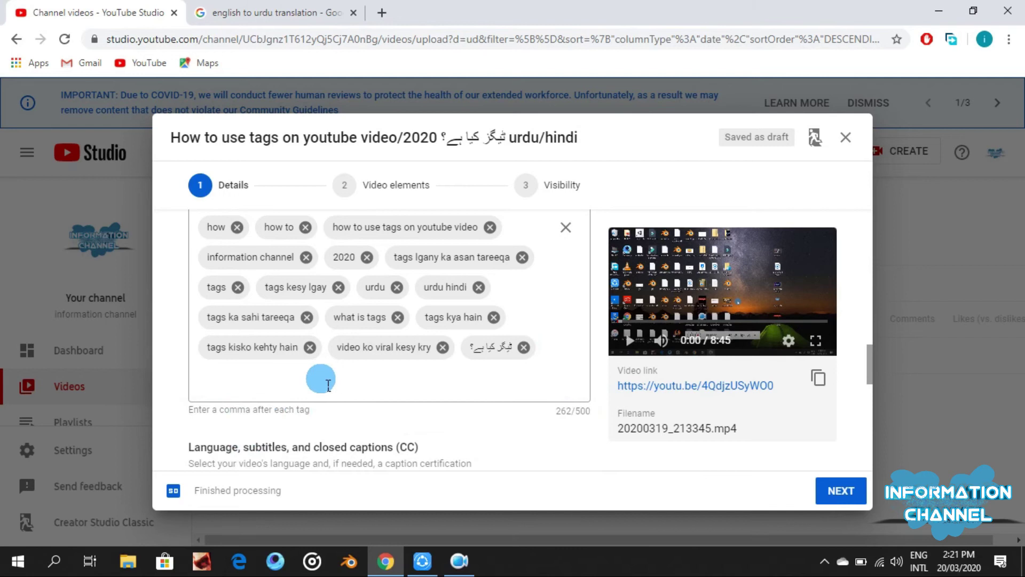
{"action": "scroll", "coordinate": [547, 381], "scroll_direction": "up", "scroll_amount": 2}
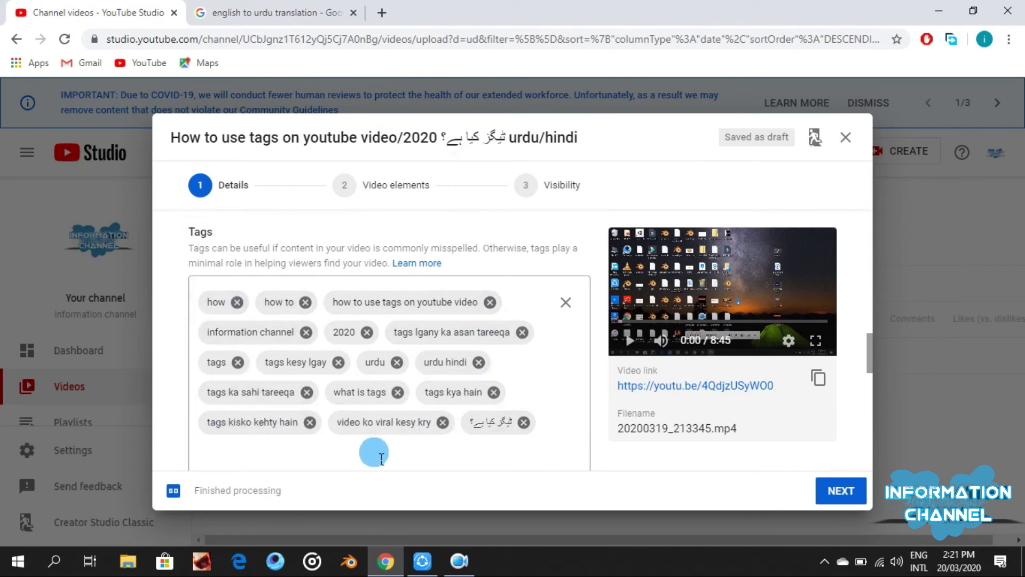
- Recheck the thumbnail, title and description and compare them with the video's tags
{"action": "scroll", "coordinate": [382, 458], "scroll_direction": "up", "scroll_amount": 5}
{"action": "scroll", "coordinate": [382, 458], "scroll_direction": "up", "scroll_amount": 10}
{"action": "scroll", "coordinate": [378, 446], "scroll_direction": "down", "scroll_amount": 7}
{"action": "scroll", "coordinate": [335, 404], "scroll_direction": "up", "scroll_amount": 3}
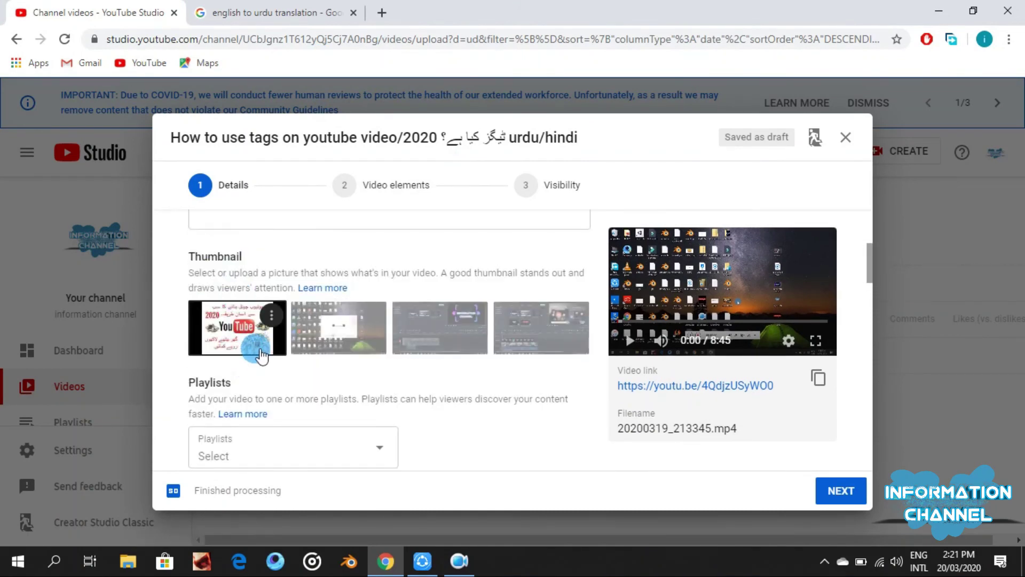
{"action": "scroll", "coordinate": [256, 357], "scroll_direction": "down", "scroll_amount": 7}
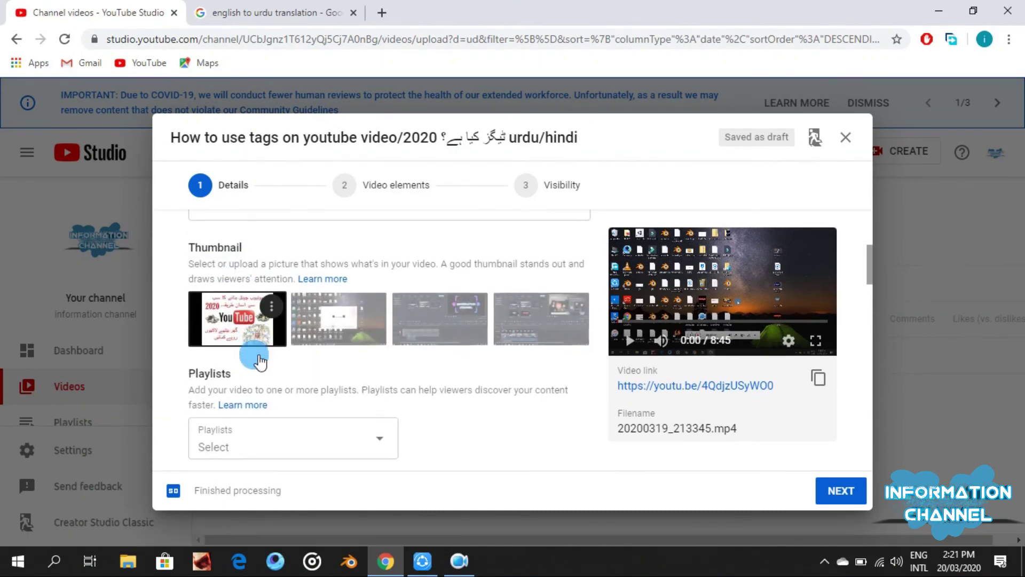
{"action": "scroll", "coordinate": [256, 357], "scroll_direction": "down", "scroll_amount": 5}
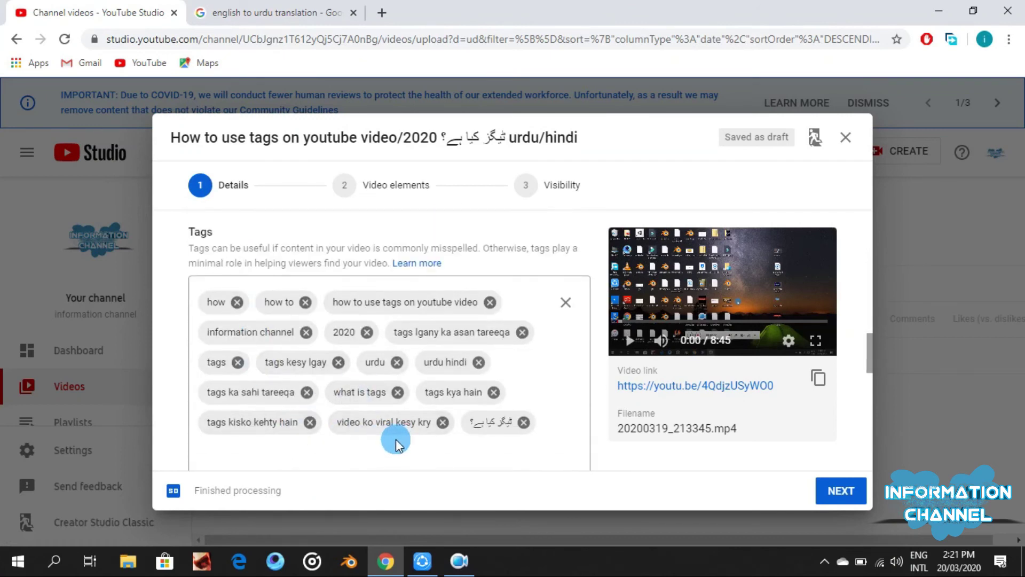
{"action": "scroll", "coordinate": [384, 438], "scroll_direction": "up", "scroll_amount": 10}
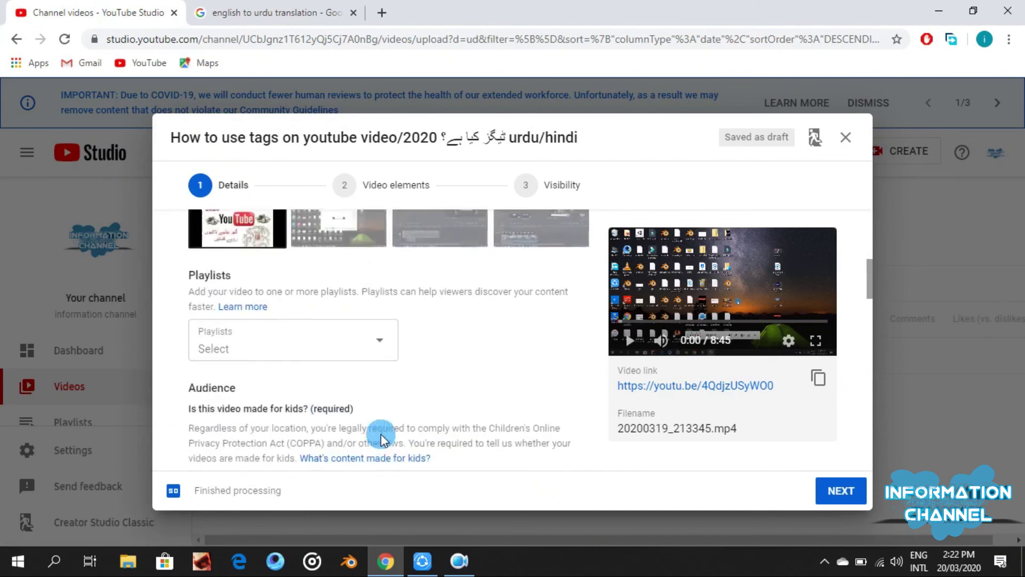
{"action": "scroll", "coordinate": [380, 433], "scroll_direction": "up", "scroll_amount": 5}
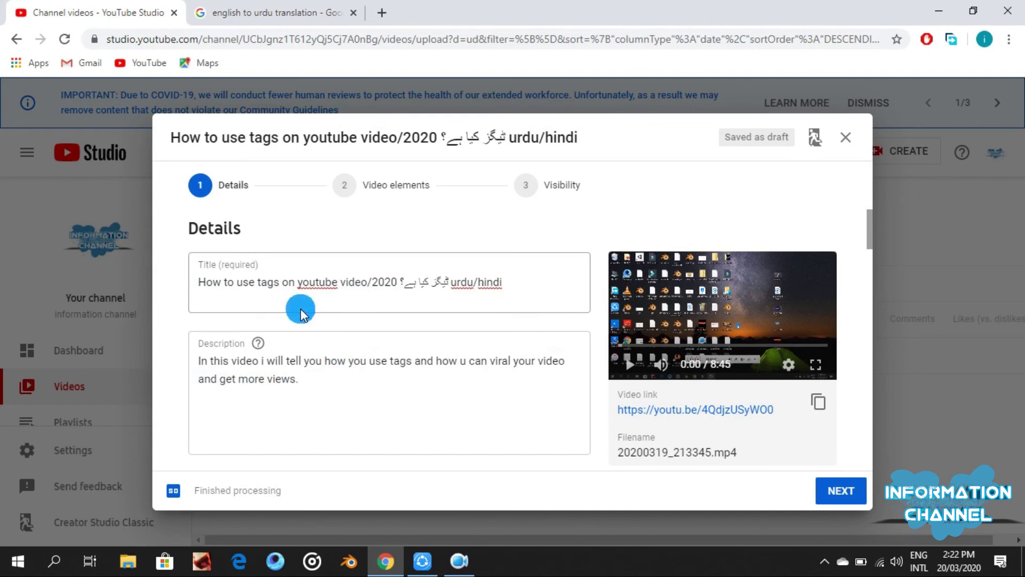
{"action": "scroll", "coordinate": [373, 348], "scroll_direction": "down", "scroll_amount": 1}
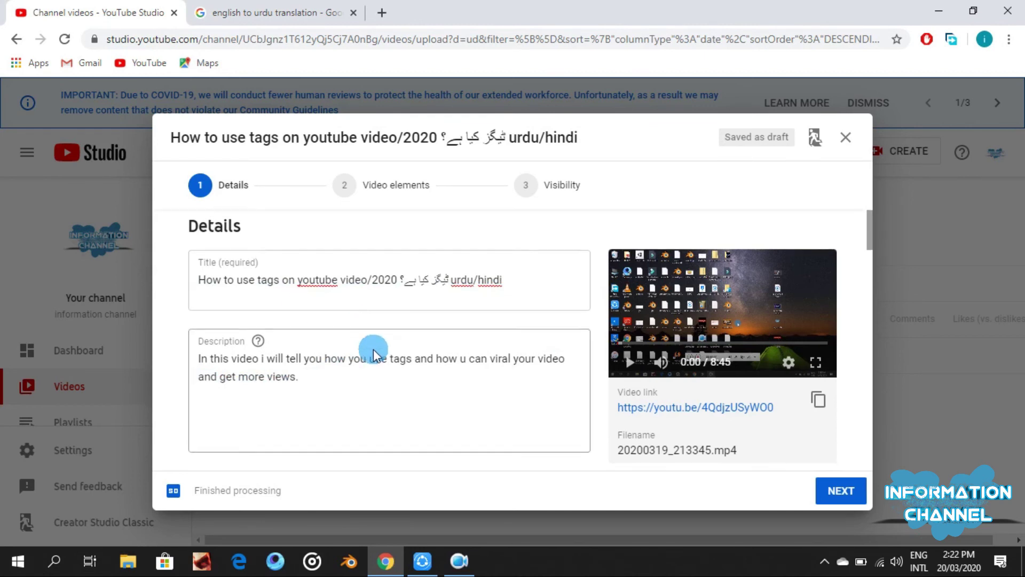
{"action": "scroll", "coordinate": [374, 352], "scroll_direction": "down", "scroll_amount": 10}
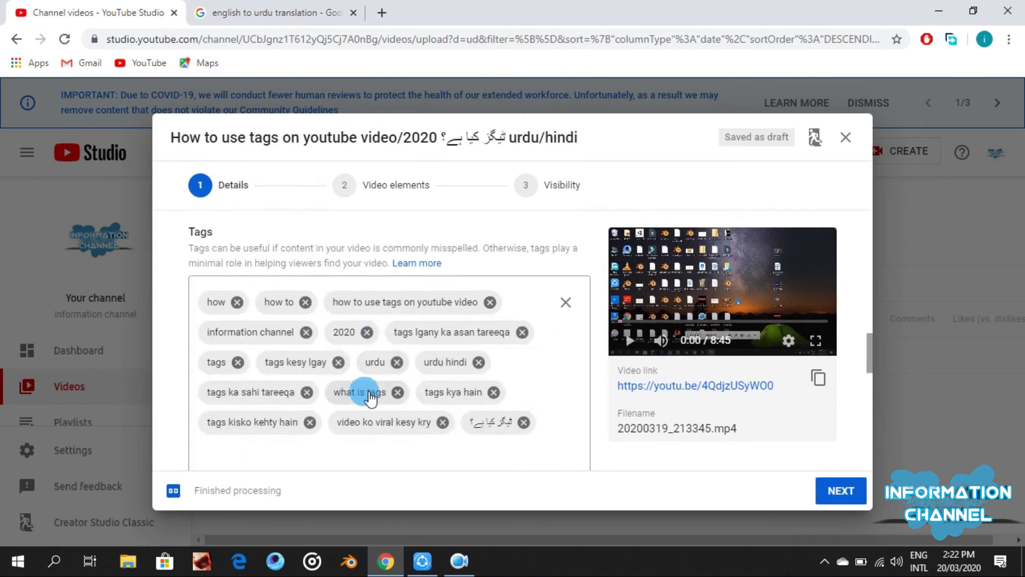
- Look through the video's language, recording date, license, category and comment settings
{"action": "scroll", "coordinate": [402, 380], "scroll_direction": "down", "scroll_amount": 9}
{"action": "scroll", "coordinate": [283, 299], "scroll_direction": "up", "scroll_amount": 1}
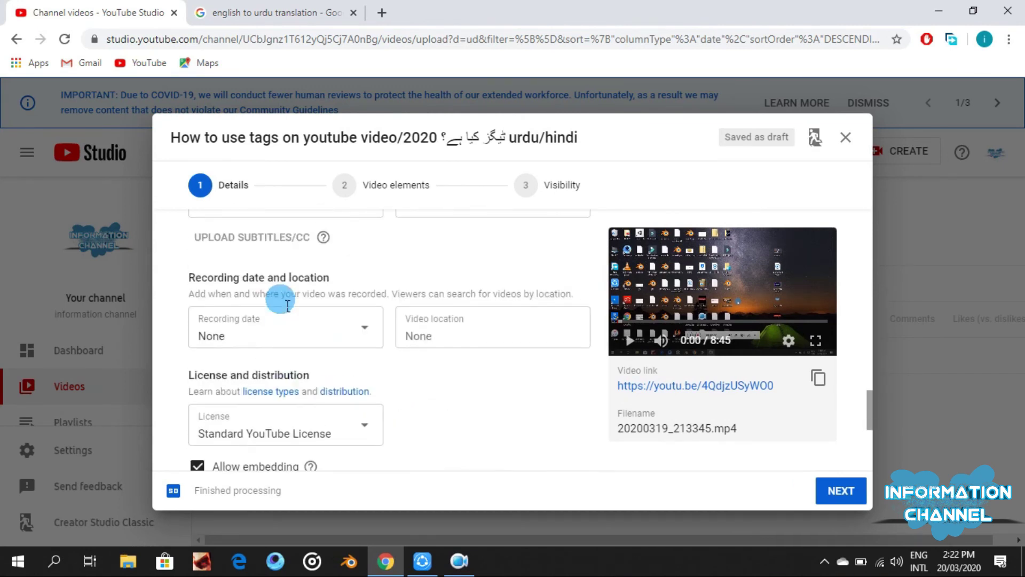
{"action": "scroll", "coordinate": [331, 320], "scroll_direction": "up", "scroll_amount": 2}
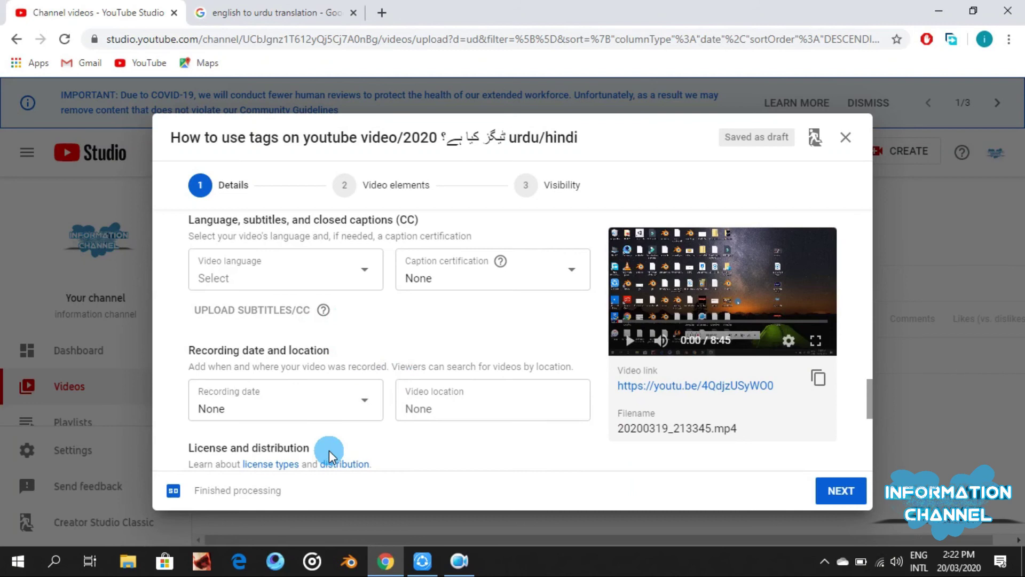
{"action": "scroll", "coordinate": [329, 450], "scroll_direction": "down", "scroll_amount": 3}
{"action": "scroll", "coordinate": [240, 461], "scroll_direction": "down", "scroll_amount": 4}
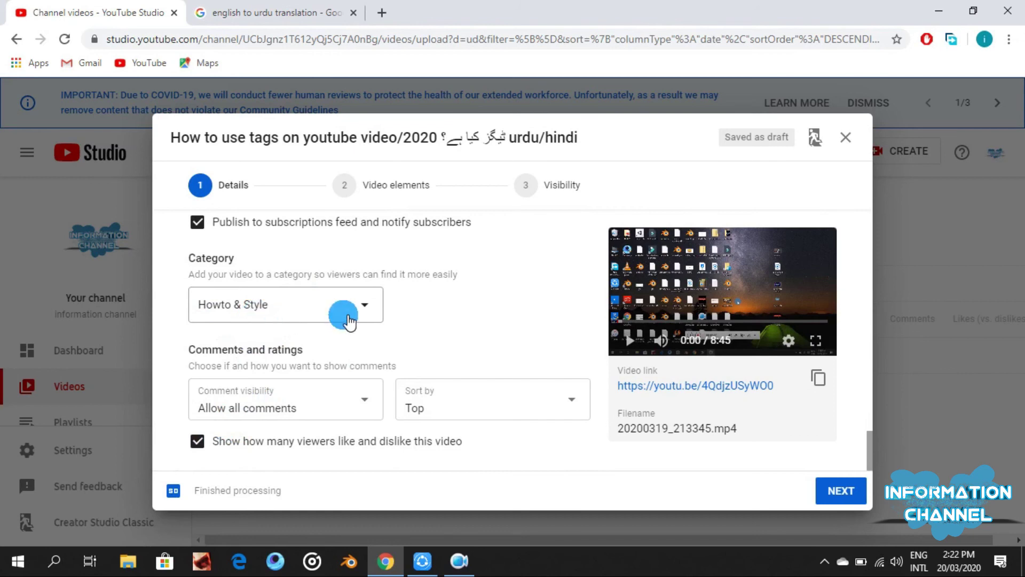
{"action": "scroll", "coordinate": [347, 316], "scroll_direction": "up", "scroll_amount": 2}
{"action": "scroll", "coordinate": [343, 319], "scroll_direction": "down", "scroll_amount": 2}
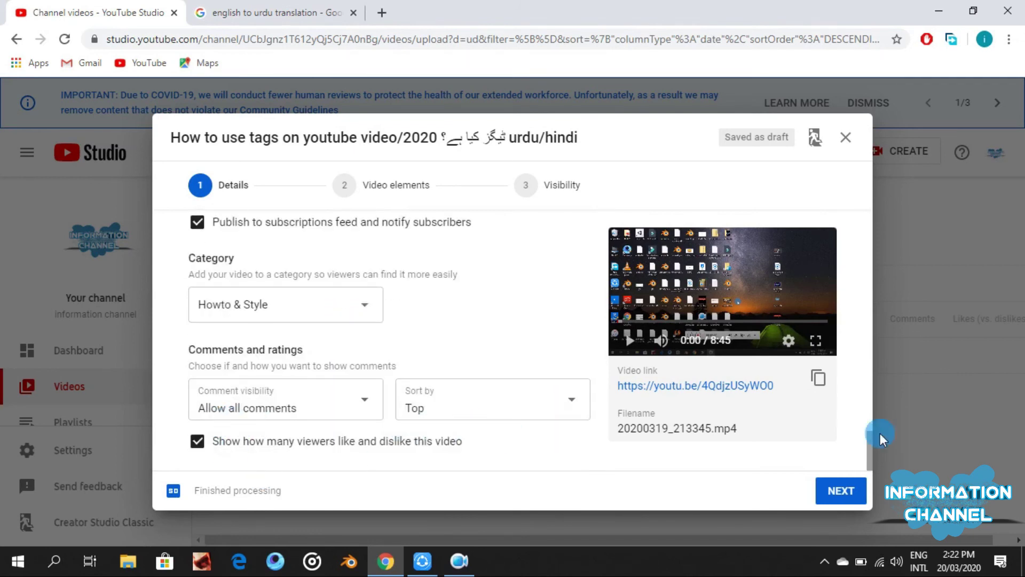
- Proceed past the video elements without adding any and set the video's visibility to Public
{"action": "left_click", "coordinate": [859, 498]}
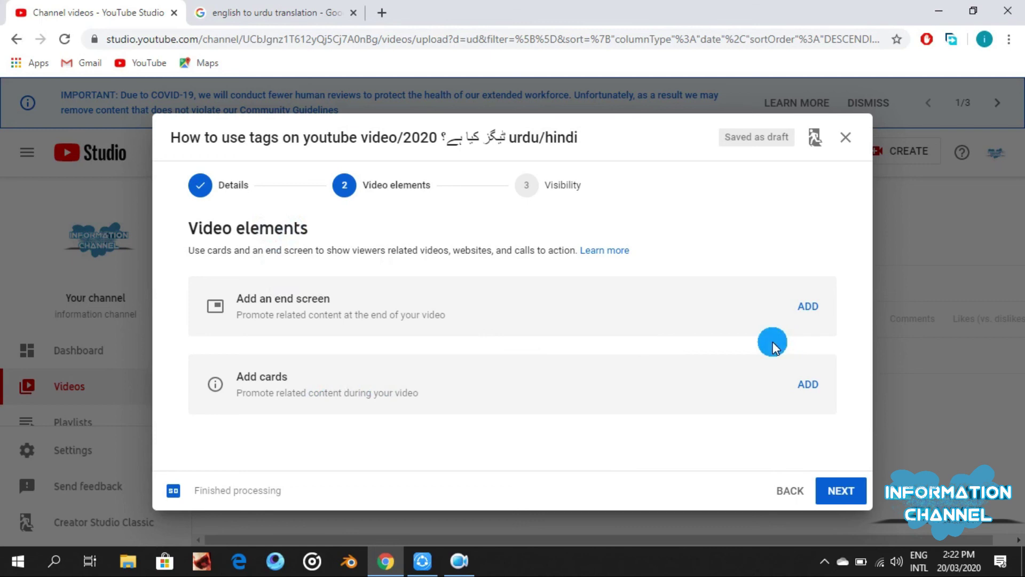
{"action": "left_click", "coordinate": [843, 502]}
{"action": "scroll", "coordinate": [463, 385], "scroll_direction": "down", "scroll_amount": 2}
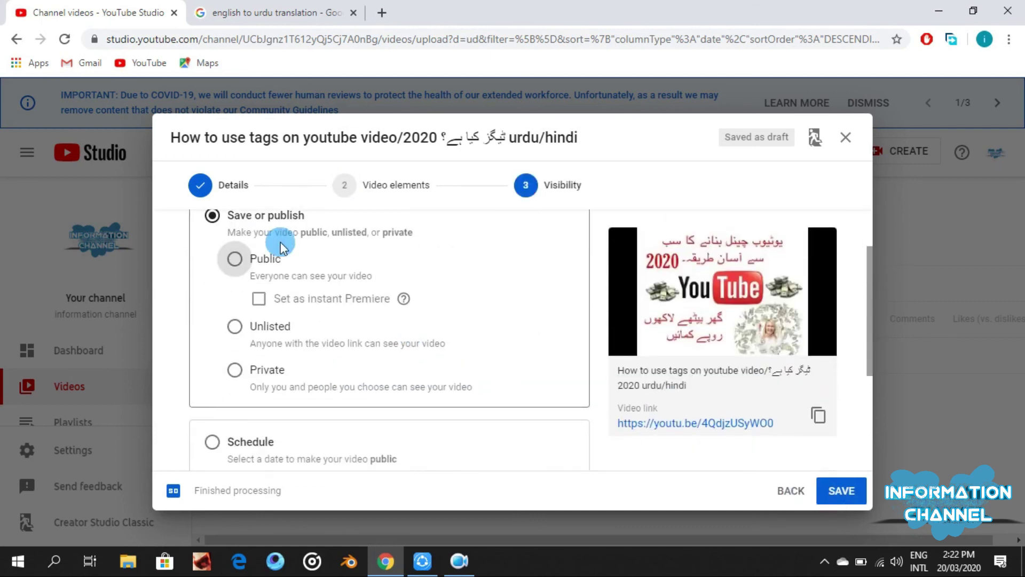
{"action": "left_click", "coordinate": [237, 265]}
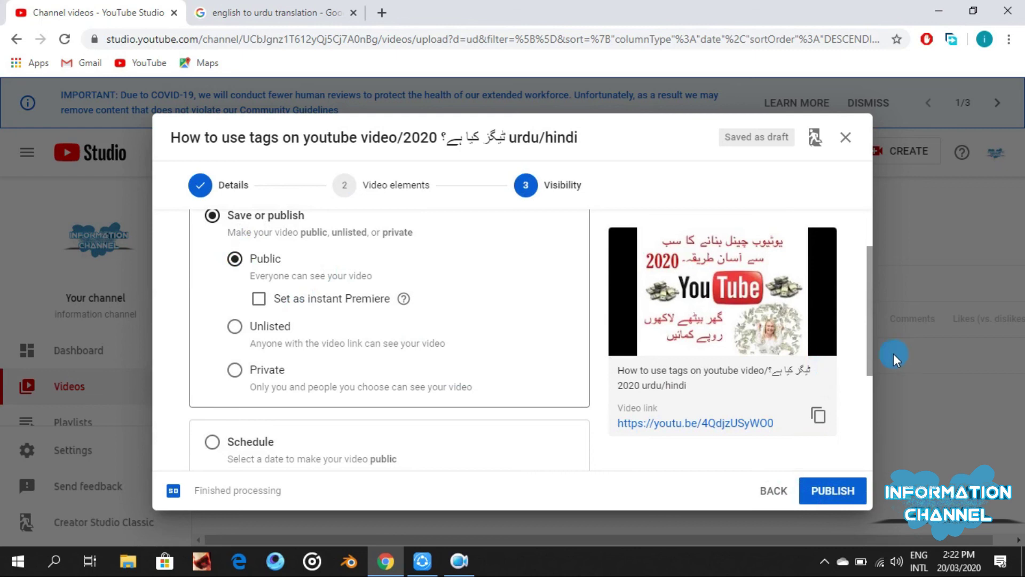
{"action": "left_click_drag", "start_coordinate": [873, 358], "coordinate": [868, 256]}
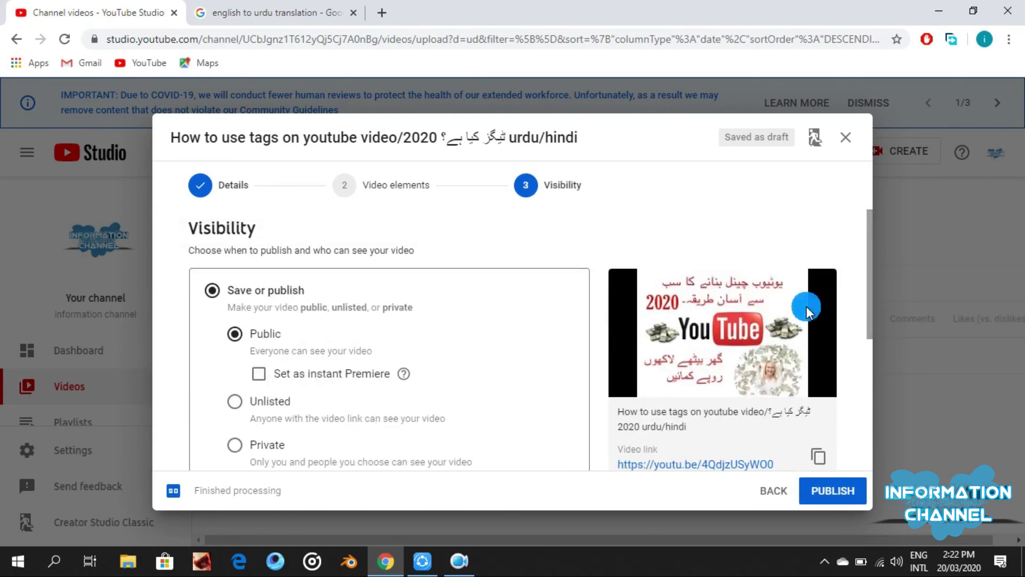
{"action": "mouse_move", "coordinate": [806, 308]}
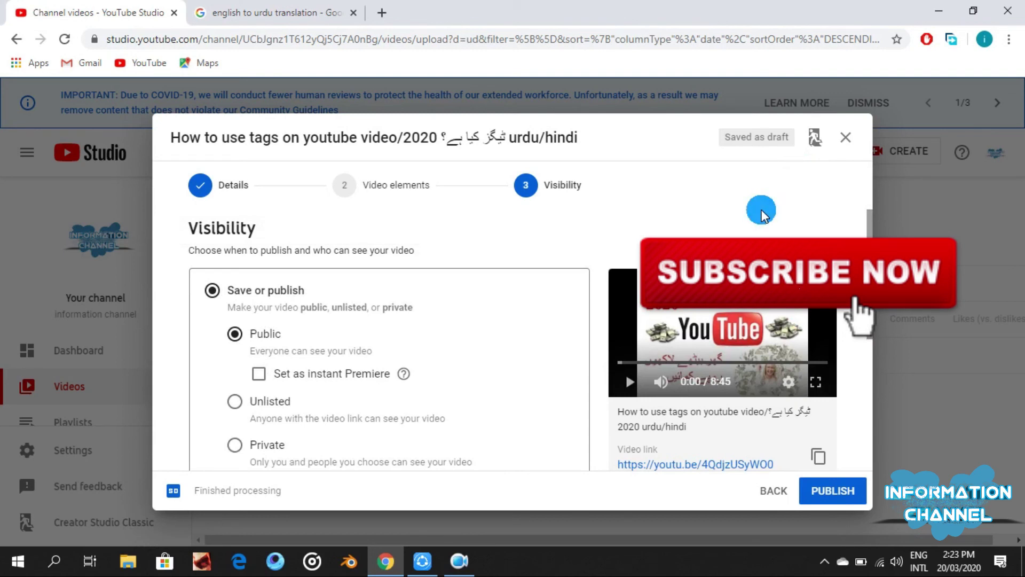
{"action": "left_click", "coordinate": [473, 571]}
{"action": "left_click", "coordinate": [401, 484]}
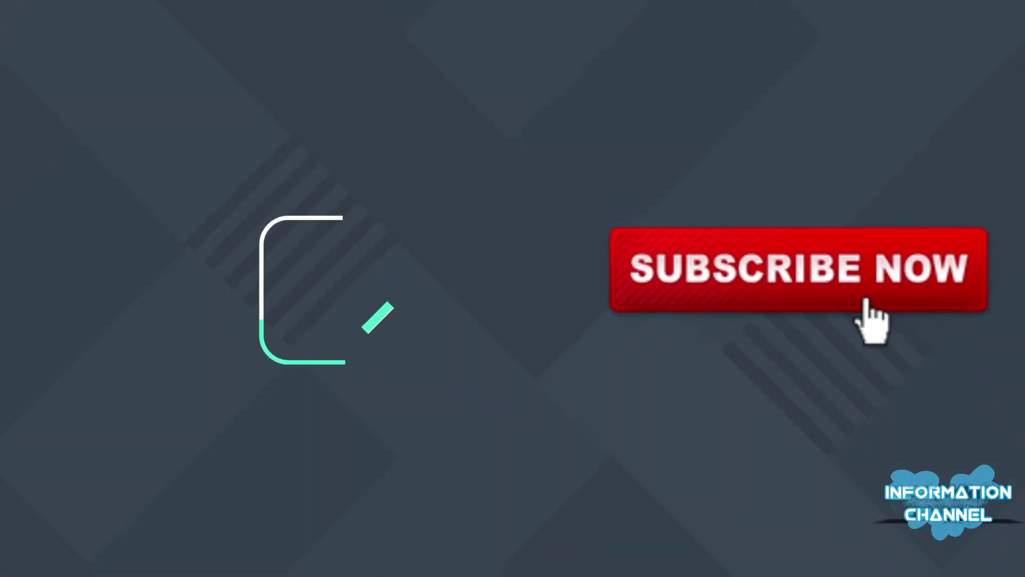